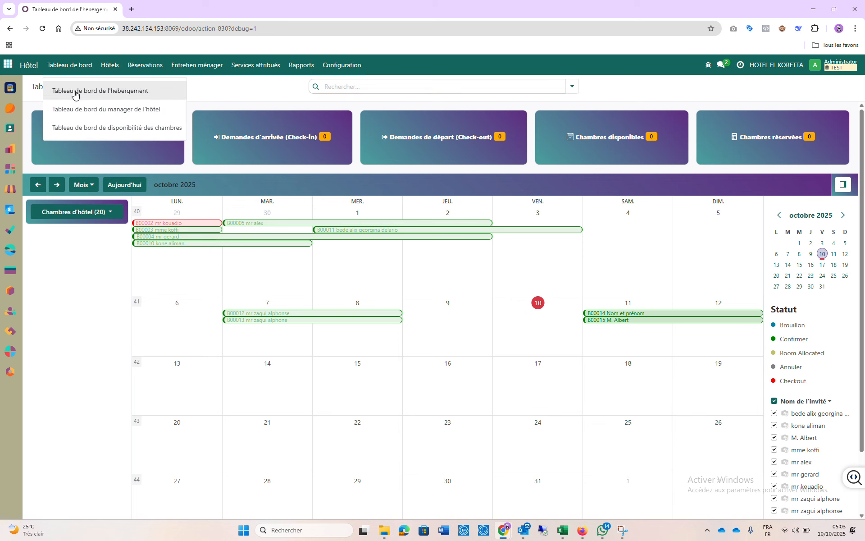
# Step: Open the accommodation dashboard and review the monthly booking calendar from August to November 2025, returning to October 2025
pyautogui.click(96, 91)
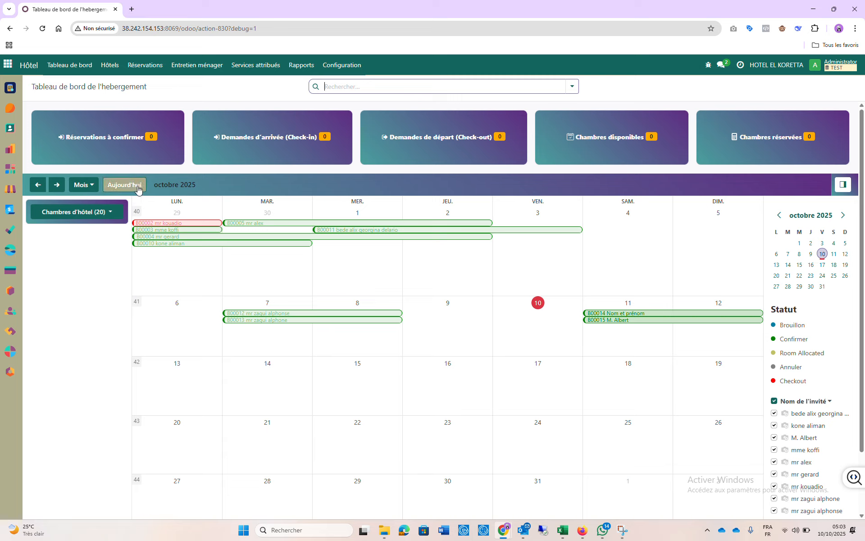
pyautogui.click(57, 185)
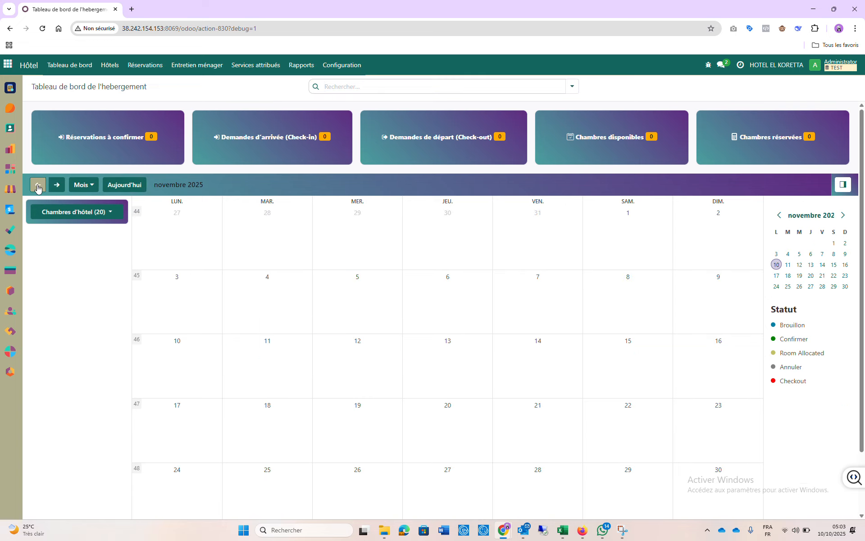
pyautogui.click(37, 187)
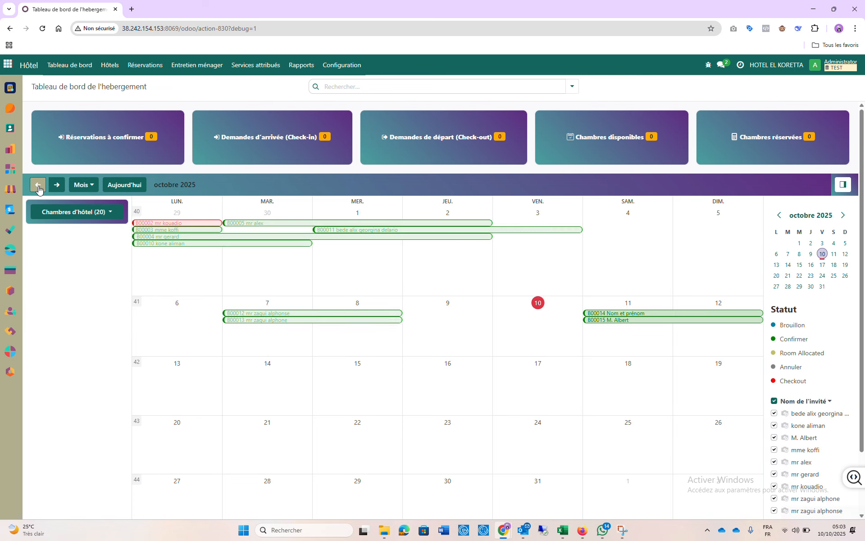
pyautogui.click(38, 187)
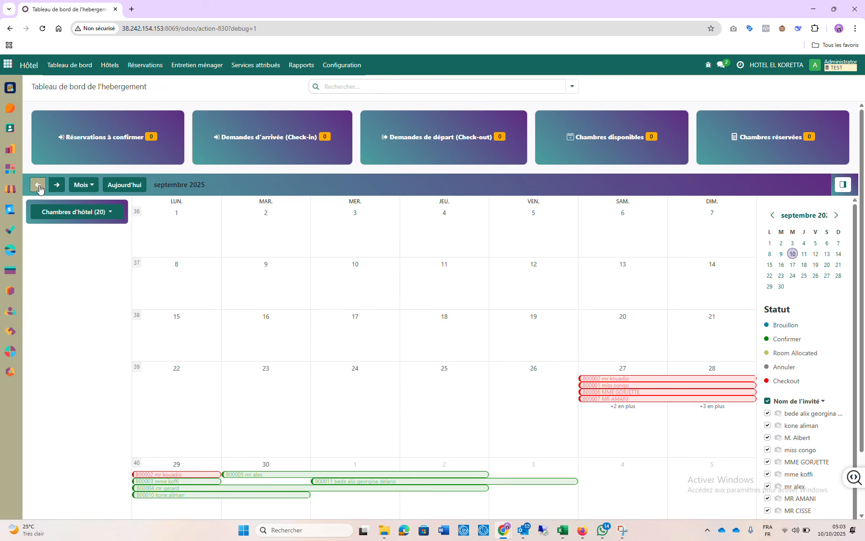
pyautogui.click(39, 188)
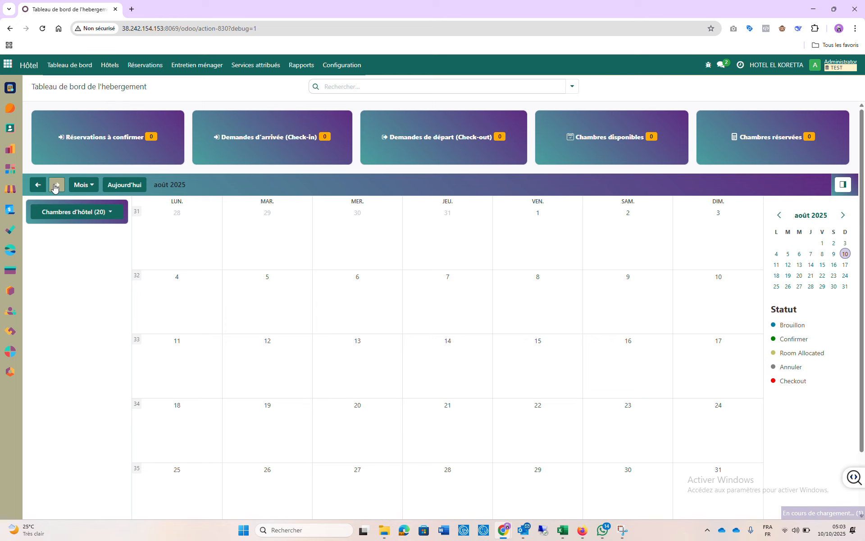
pyautogui.click(55, 187)
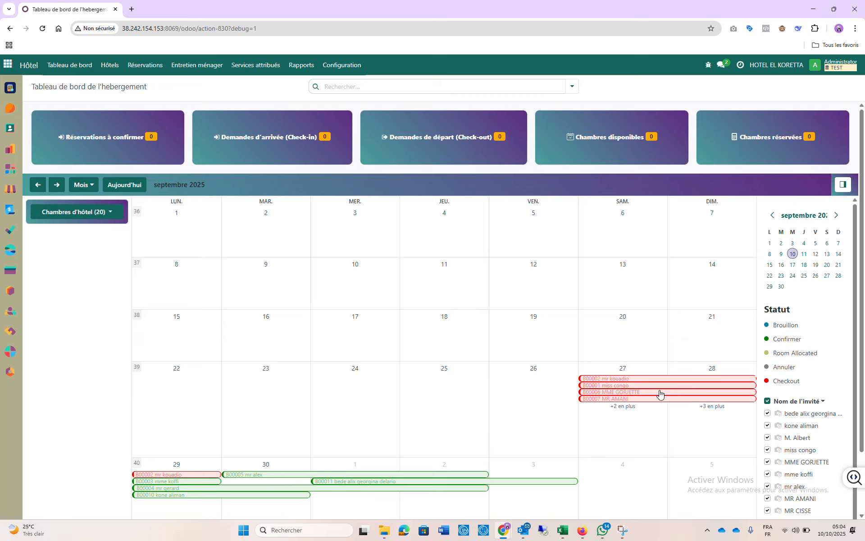
pyautogui.click(57, 185)
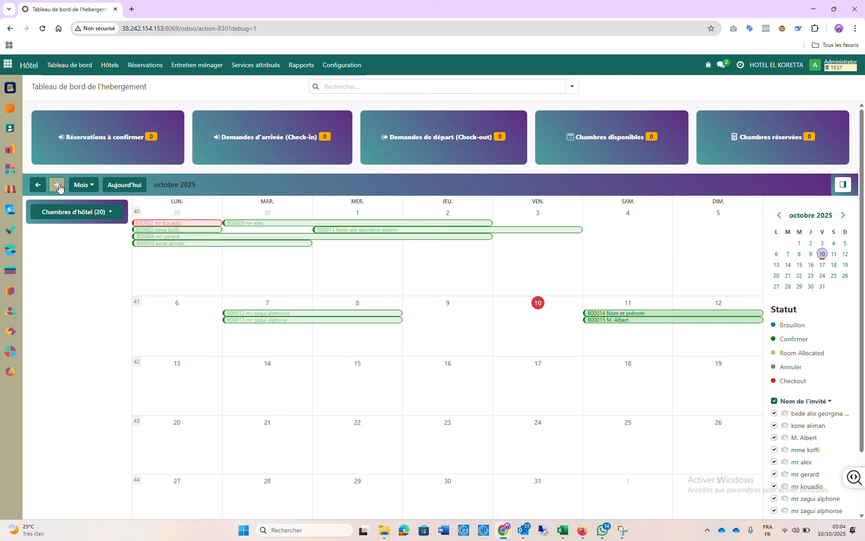
pyautogui.moveTo(153, 191); pyautogui.dragTo(205, 190)
pyautogui.click(207, 190)
# Step: Open the lower booking on 11–12 October 2025 and exchange its room for [2026] 2026 - VAVOUA
pyautogui.click(608, 320)
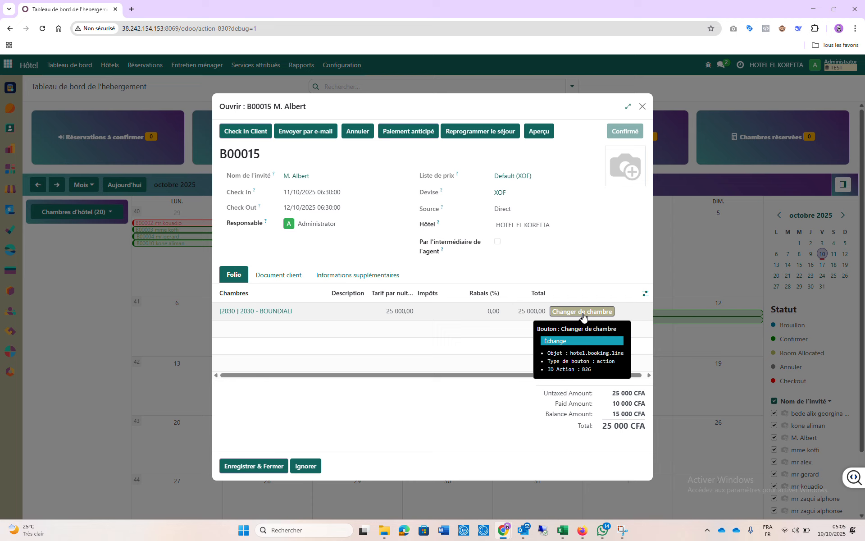
pyautogui.click(583, 312)
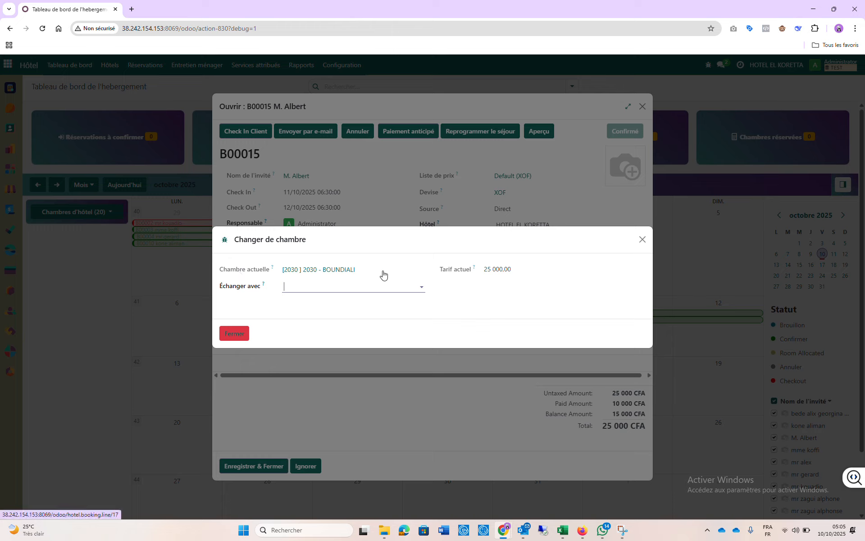
pyautogui.click(418, 289)
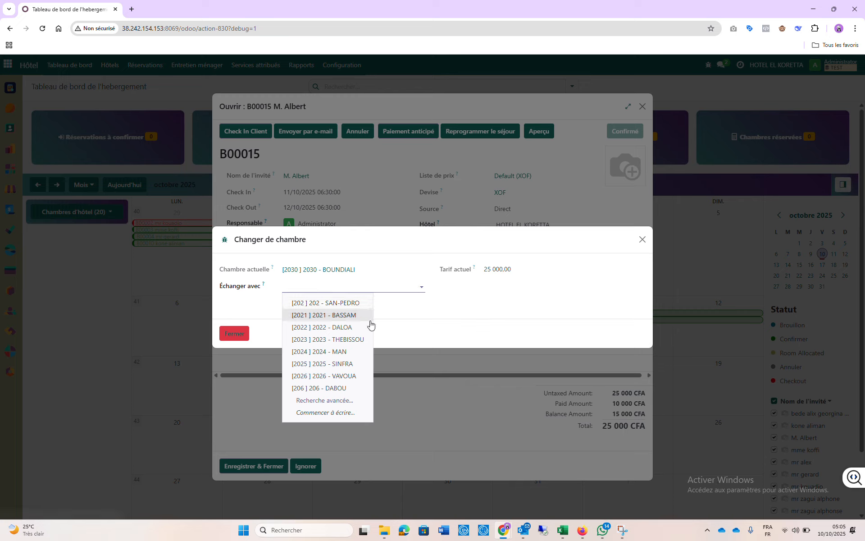
pyautogui.click(337, 377)
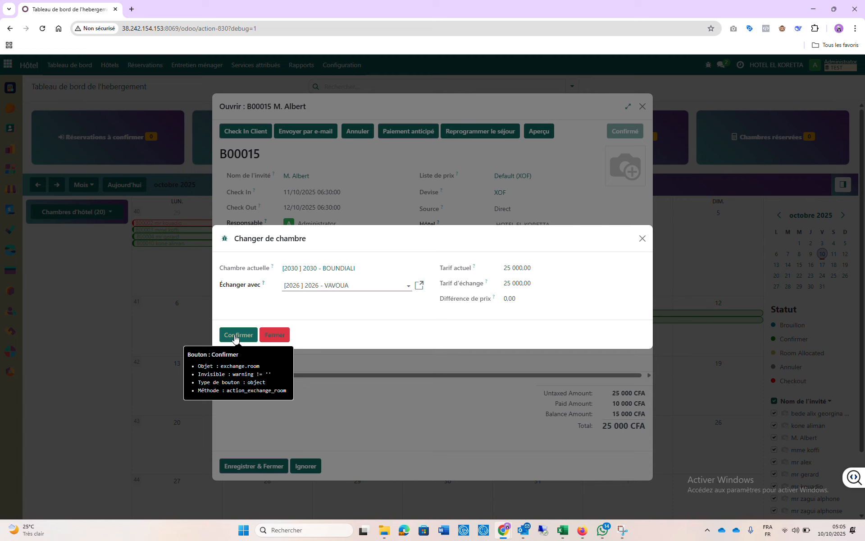
pyautogui.click(235, 337)
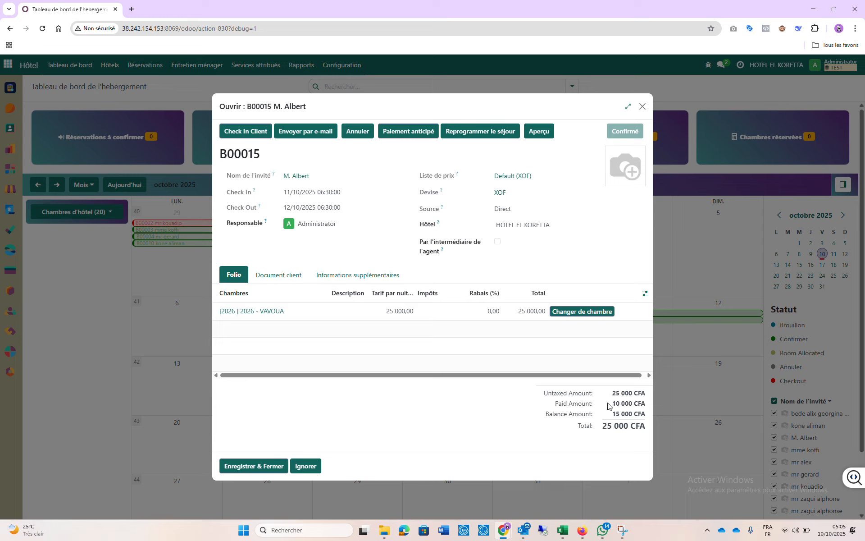
# Step: Review the booking's payment amounts and try to check in the guest
pyautogui.moveTo(607, 405); pyautogui.dragTo(649, 427)
pyautogui.click(453, 428)
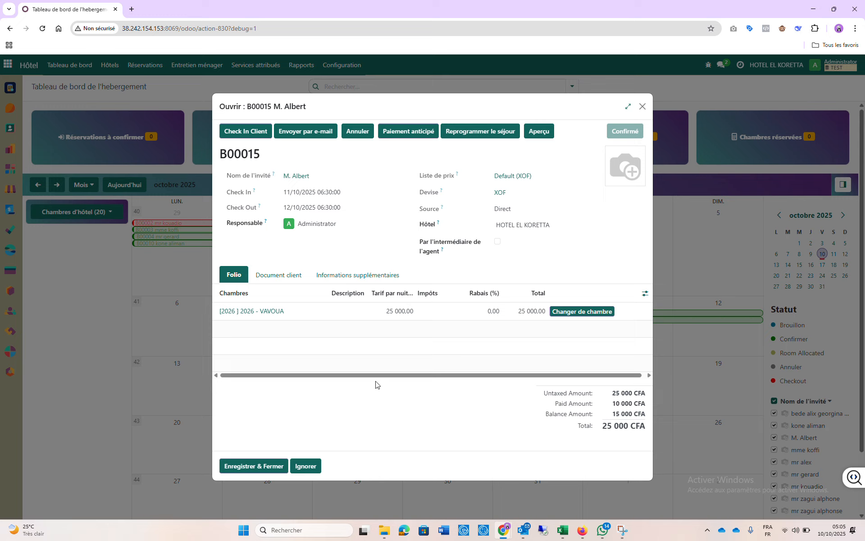
pyautogui.click(247, 132)
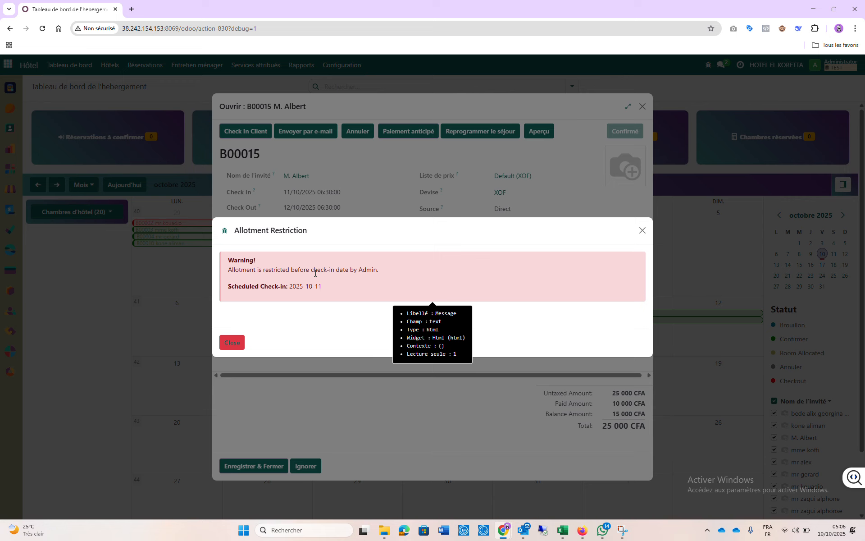
pyautogui.click(232, 343)
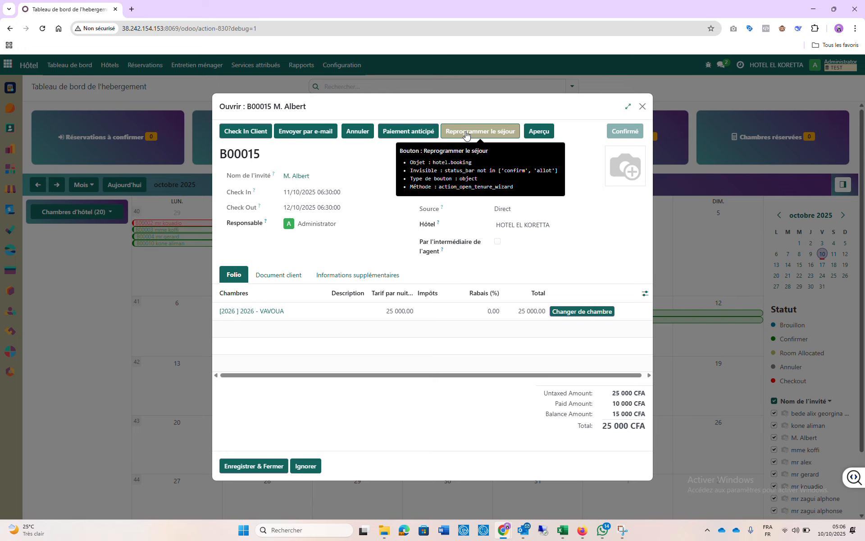
# Step: Reschedule the stay with check-in on 10/10/2025 and check-out on 11/10/2025, both at 06:30
pyautogui.click(466, 135)
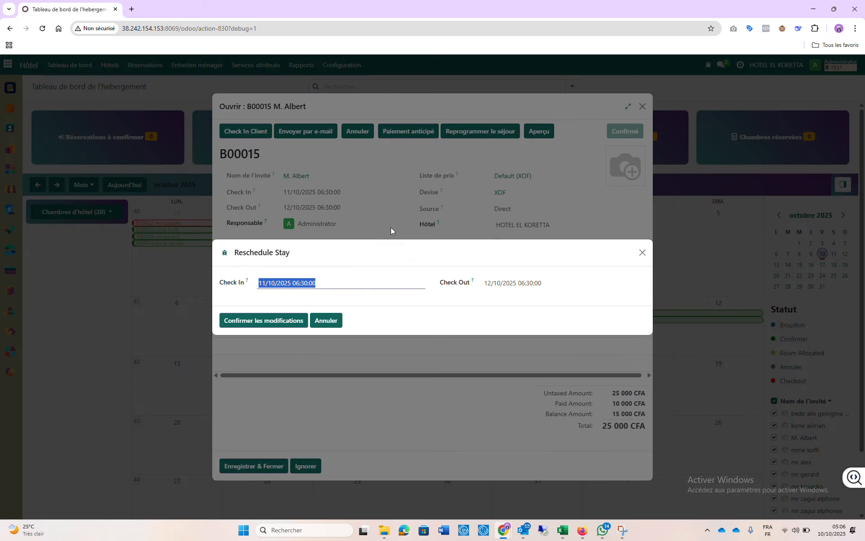
pyautogui.click(304, 285)
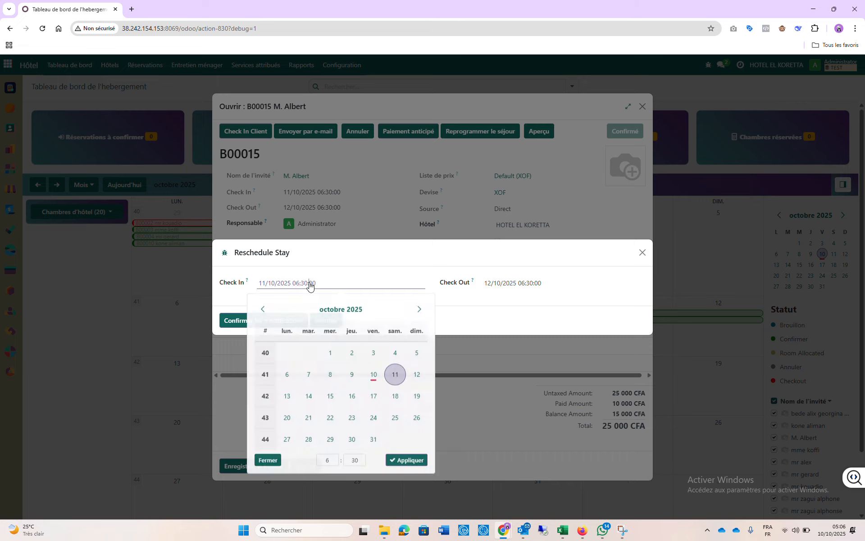
pyautogui.click(374, 374)
pyautogui.click(511, 283)
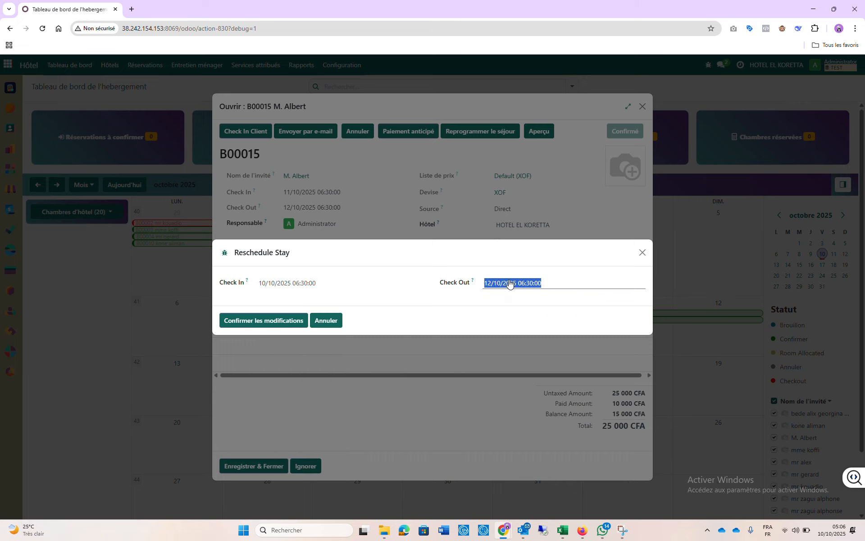
pyautogui.click(617, 374)
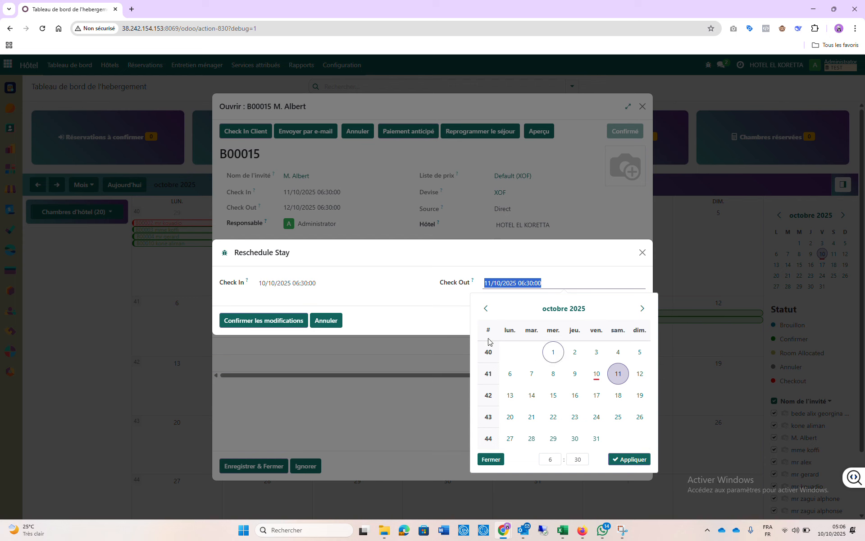
pyautogui.click(266, 321)
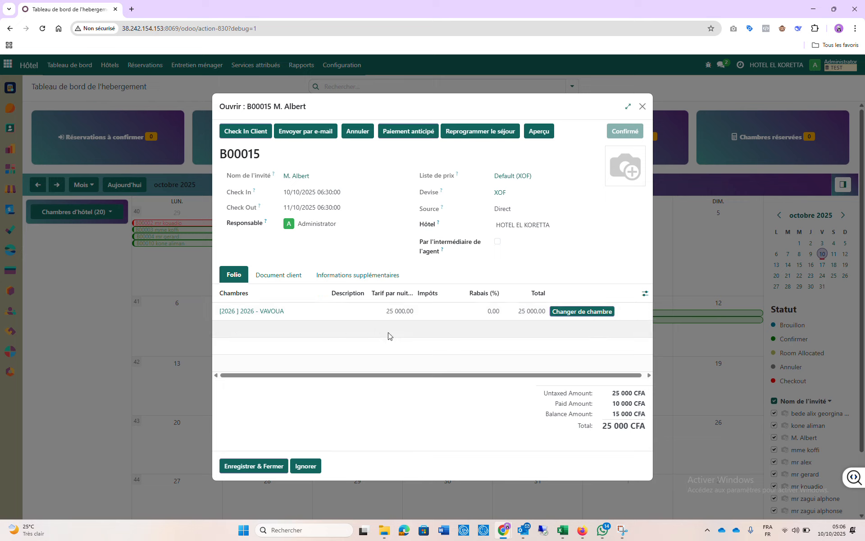
# Step: Check in the guest for the rescheduled stay, then save and close the booking
pyautogui.click(243, 131)
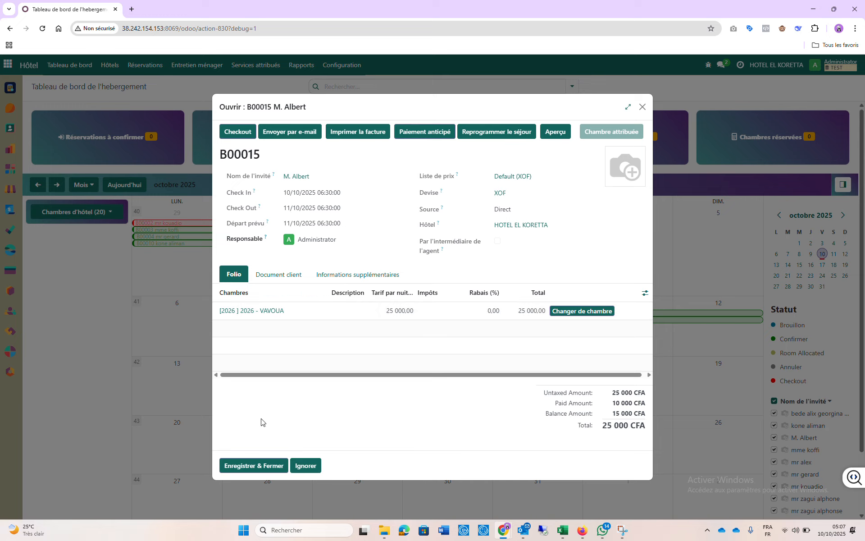
pyautogui.click(252, 467)
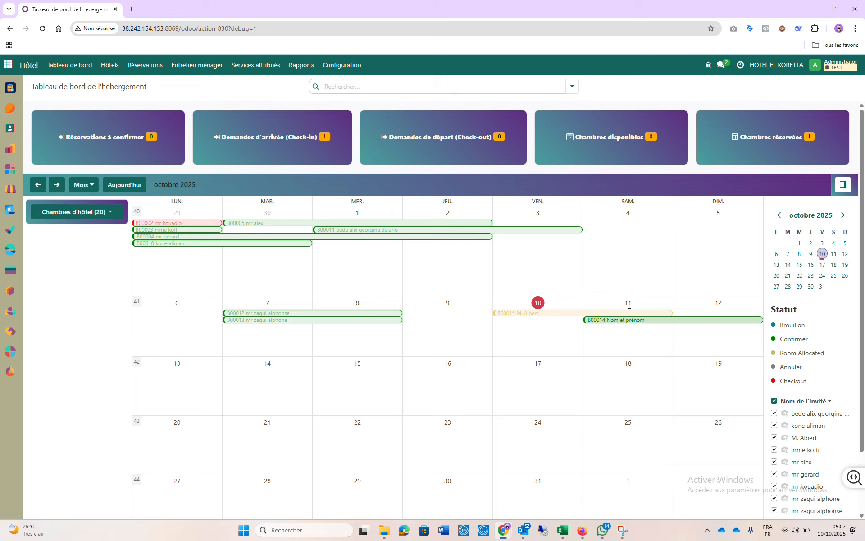
# Step: Review the summary and full details of the 10–11 October booking from the calendar, then close it
pyautogui.click(553, 315)
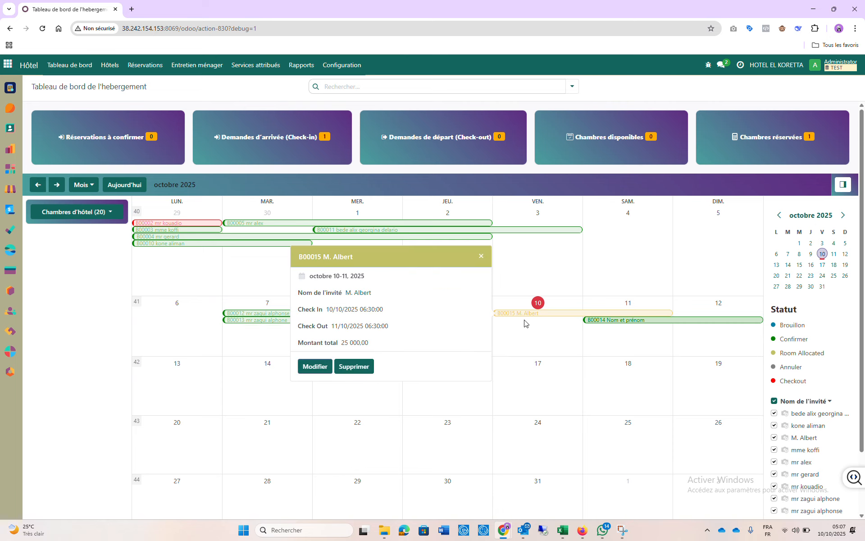
pyautogui.click(541, 335)
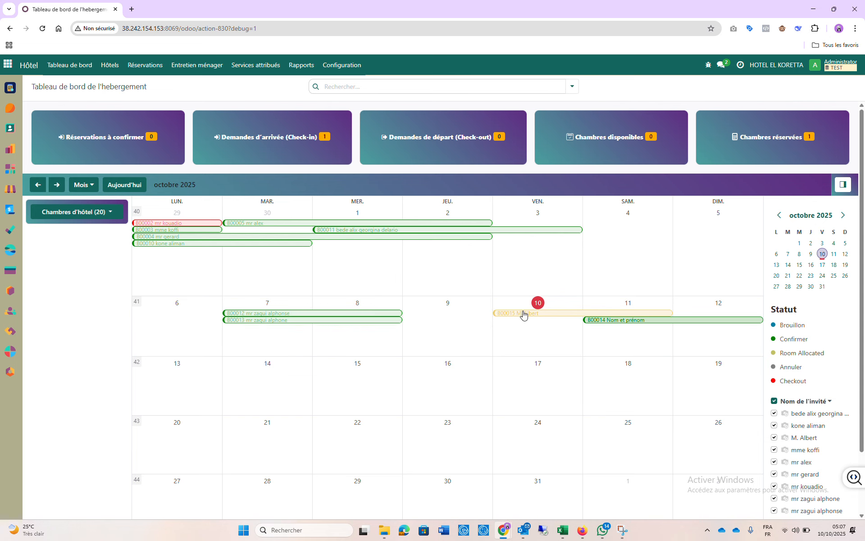
pyautogui.click(522, 316)
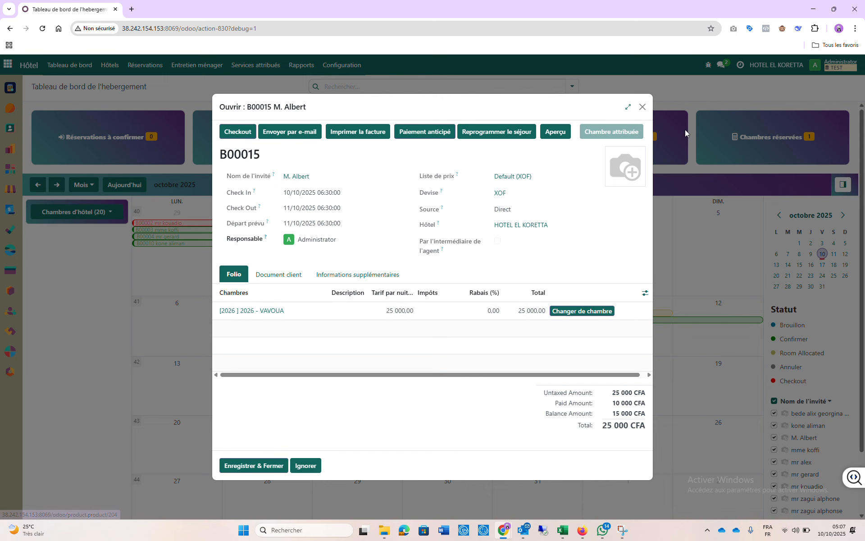
pyautogui.click(642, 107)
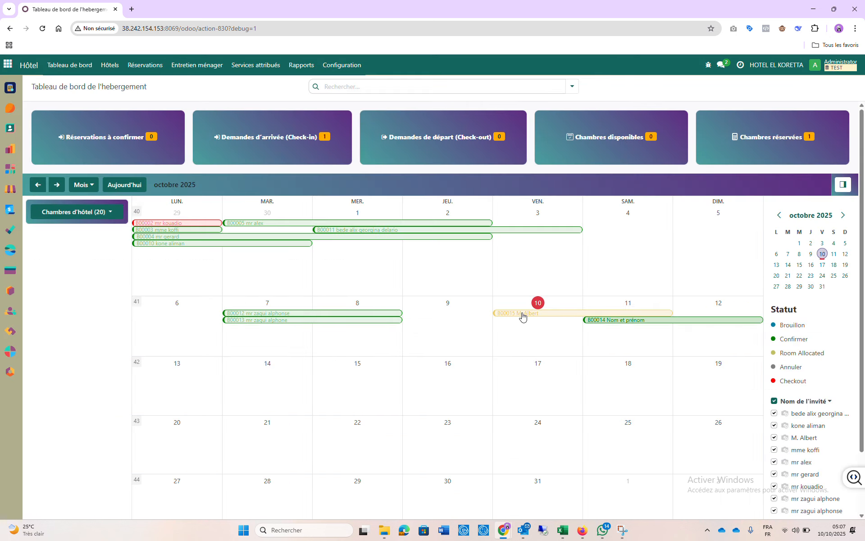